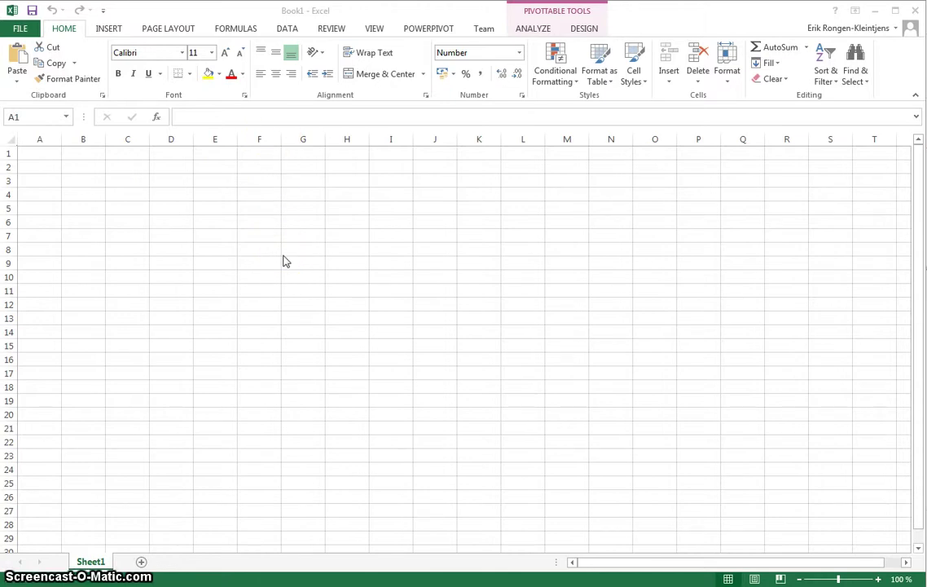
{"action": "left_click", "coordinate": [287, 29]}
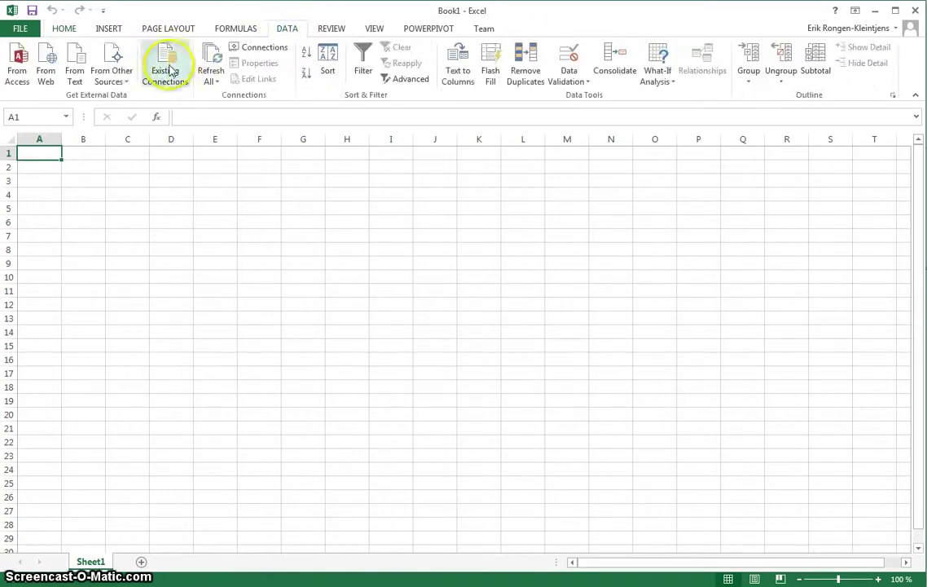
{"action": "left_click", "coordinate": [116, 70]}
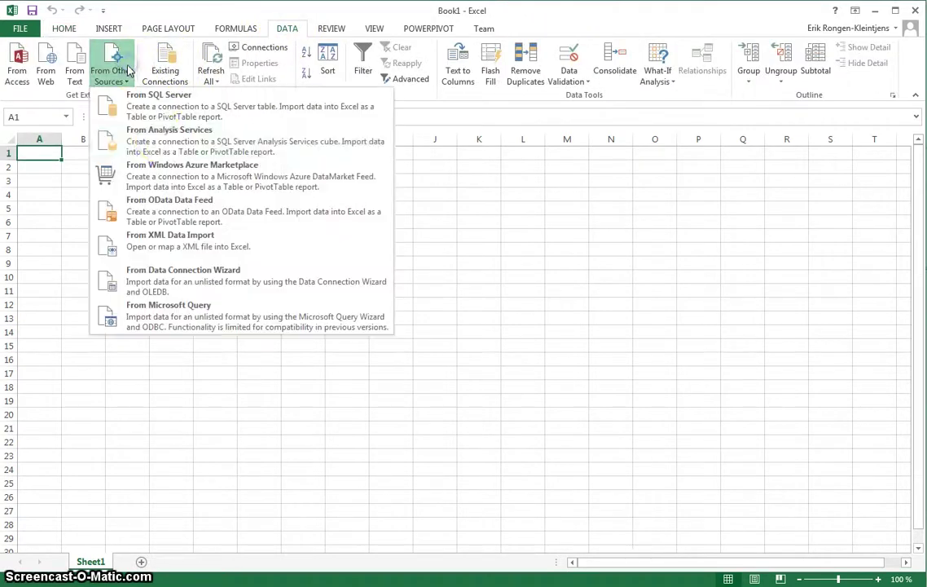
{"action": "left_click", "coordinate": [161, 142]}
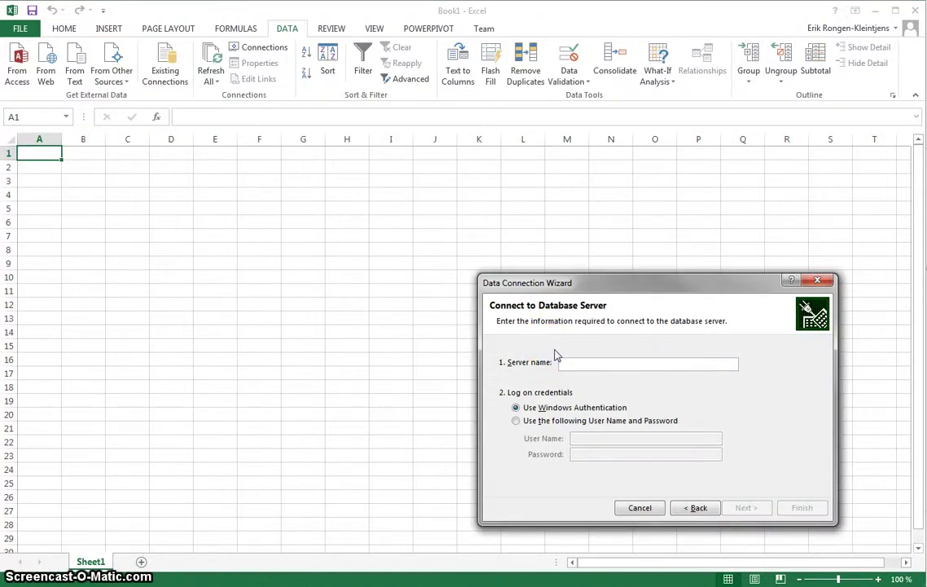
{"action": "type", "text": "https://clarified.biz"}
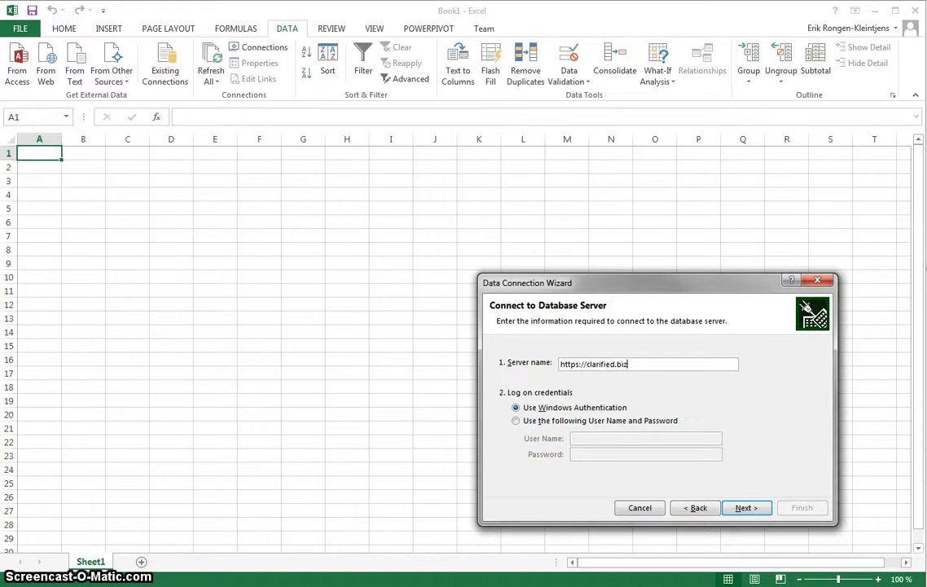
{"action": "type", "text": "/SSAS/"}
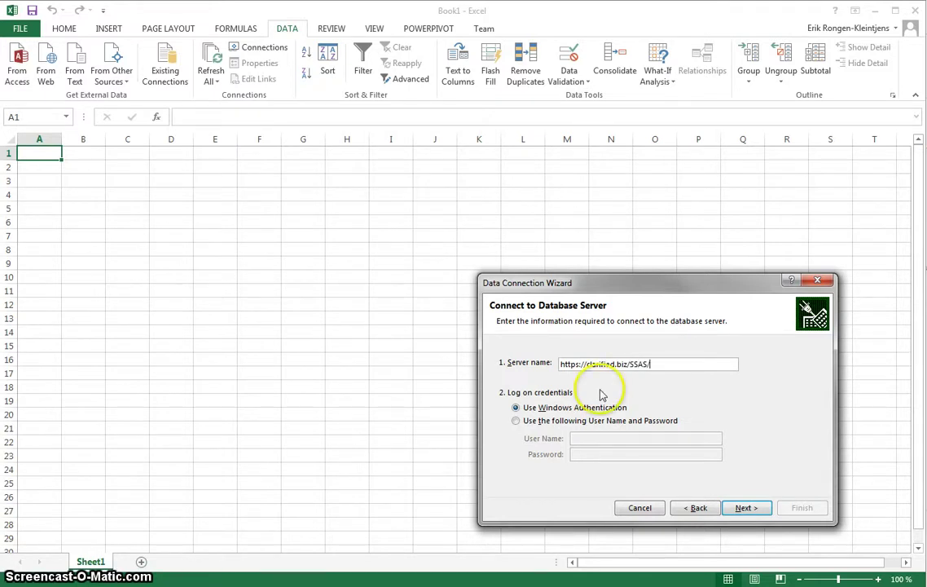
Log on to the database server with a specific user name and password, entering the account's user name and the account password.
{"action": "left_click", "coordinate": [515, 420]}
{"action": "left_click", "coordinate": [610, 438]}
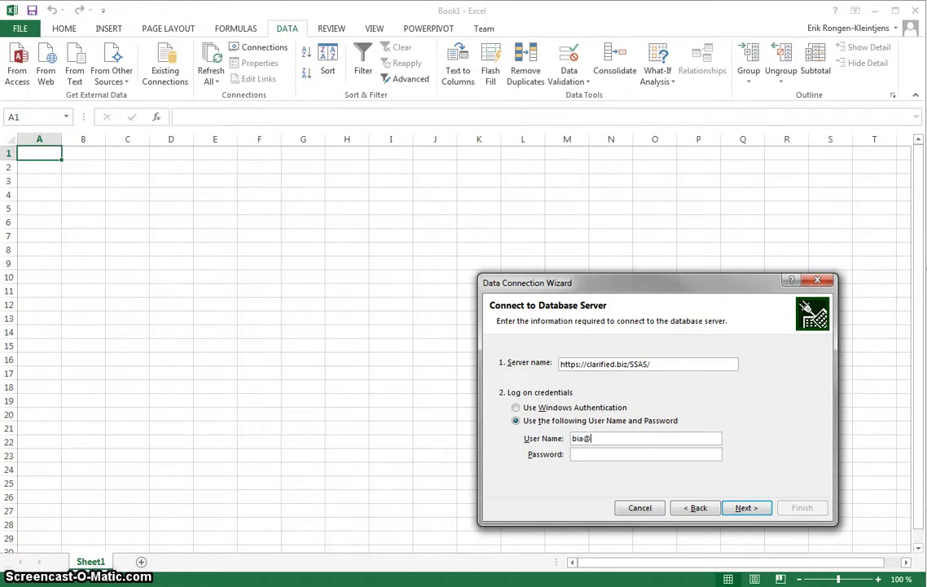
{"action": "type", "text": "clarizendemo.com"}
{"action": "key", "text": "Tab"}
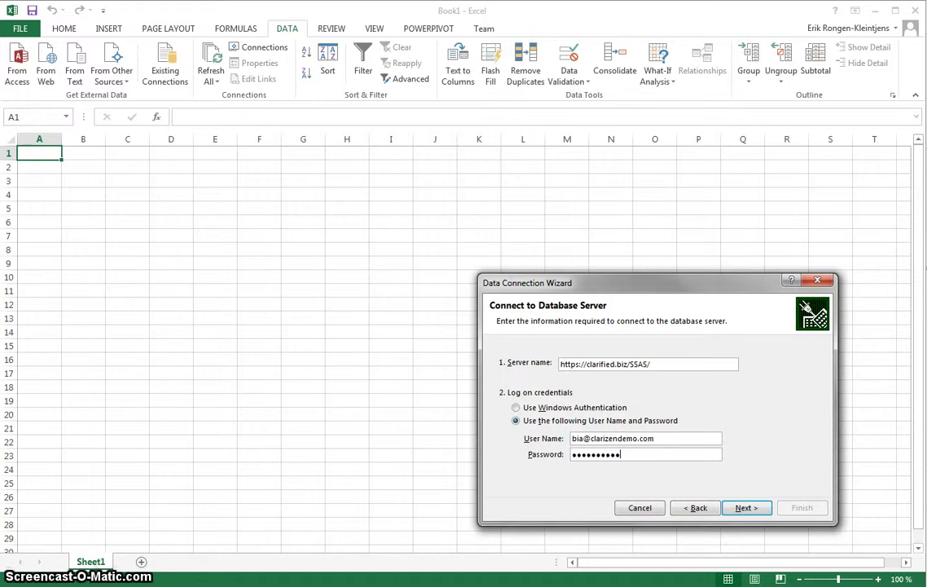
{"action": "left_click", "coordinate": [760, 507]}
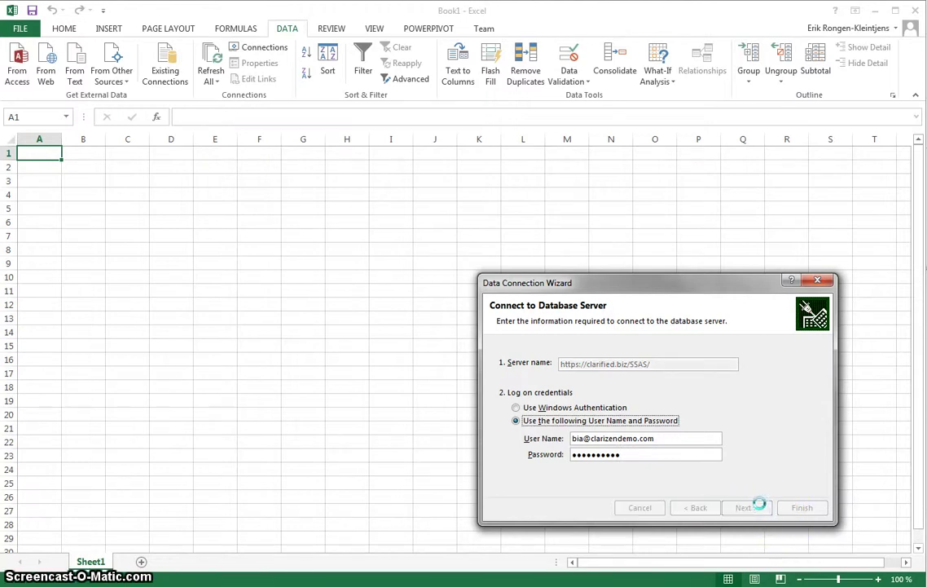
Finish the connection, replacing the existing connection file, and import the data as a PivotTable at cell A1.
{"action": "left_click", "coordinate": [753, 509]}
{"action": "left_click", "coordinate": [802, 508]}
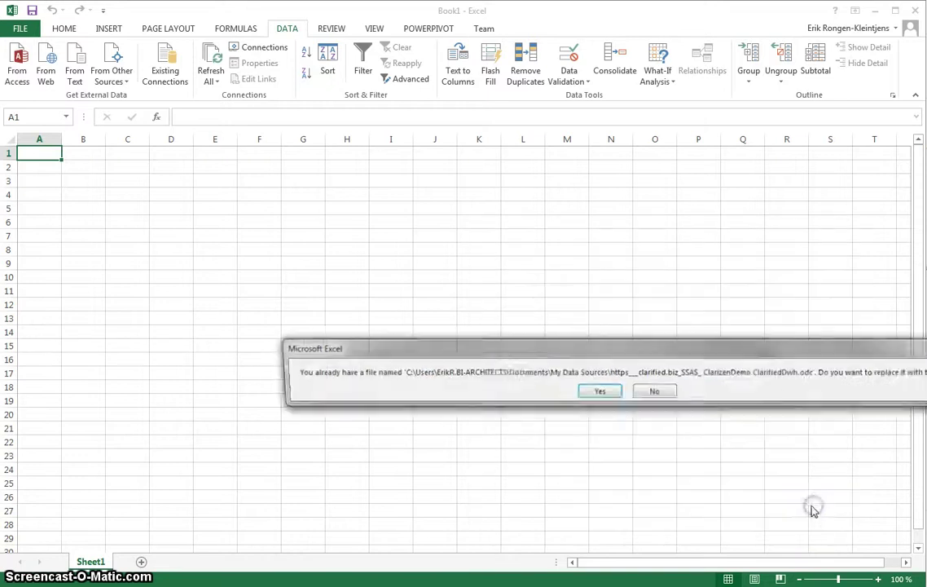
{"action": "left_click", "coordinate": [601, 392]}
{"action": "left_click", "coordinate": [675, 475]}
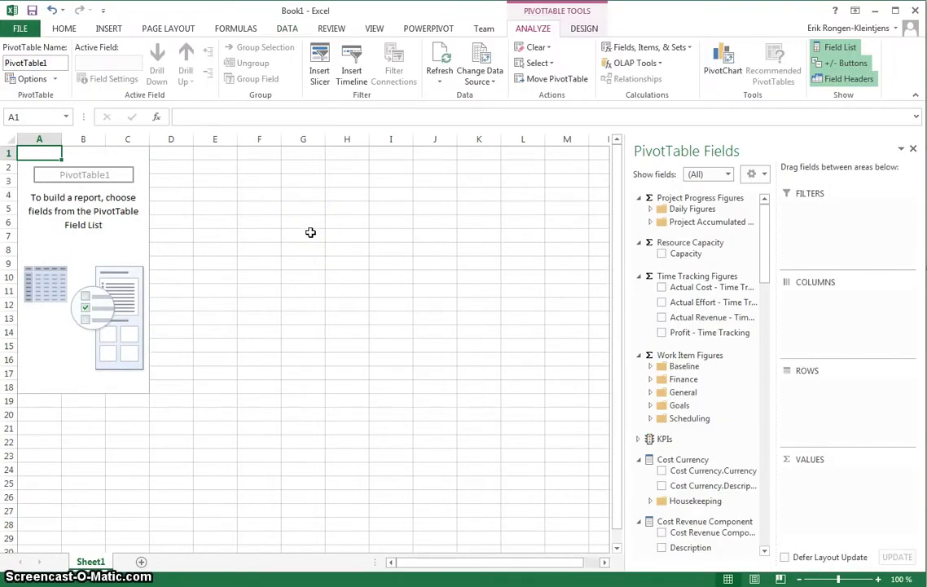
Limit the PivotTable field list to Time Tracking Figures and collapse all its field groups.
{"action": "left_click", "coordinate": [766, 197]}
{"action": "left_click", "coordinate": [753, 174]}
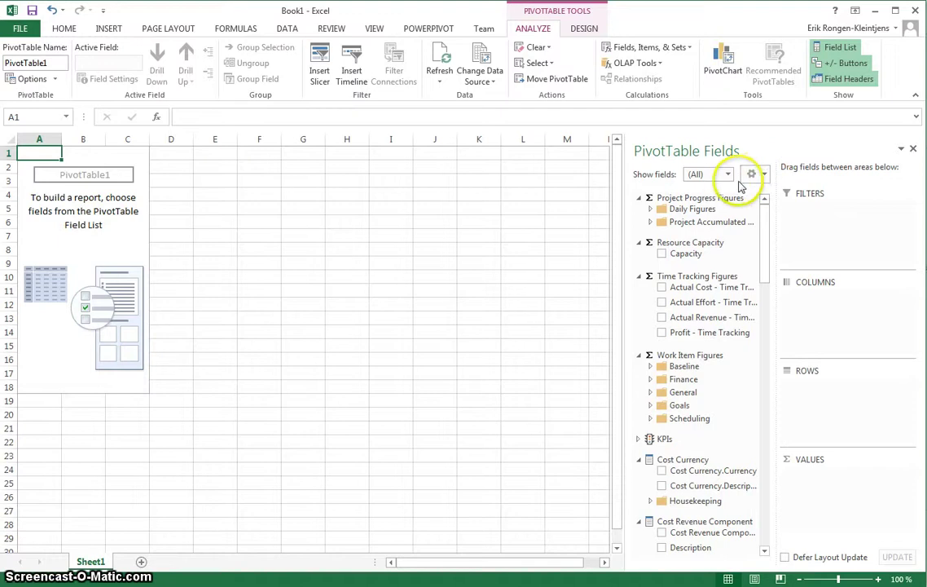
{"action": "left_click", "coordinate": [728, 175]}
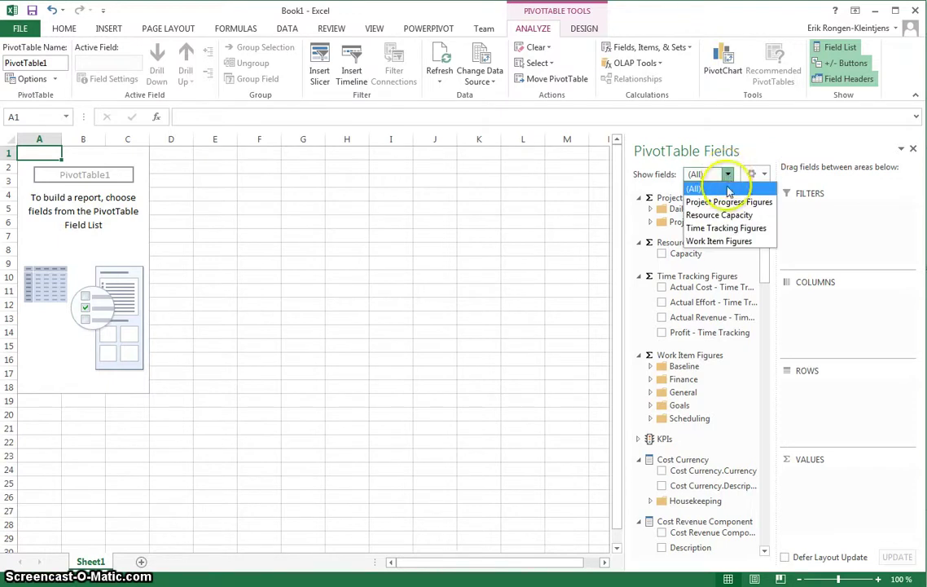
{"action": "left_click", "coordinate": [739, 230]}
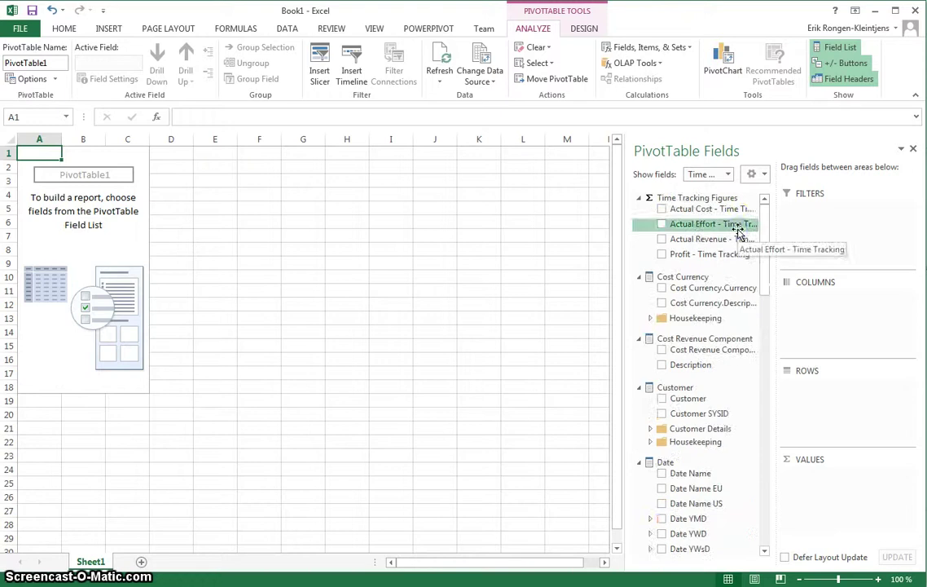
{"action": "left_click", "coordinate": [758, 174]}
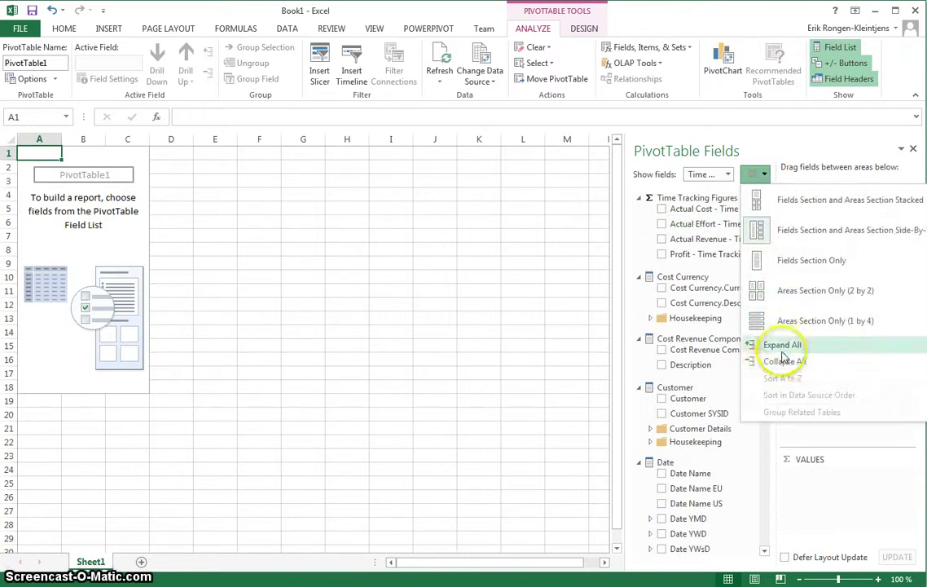
{"action": "left_click", "coordinate": [785, 363]}
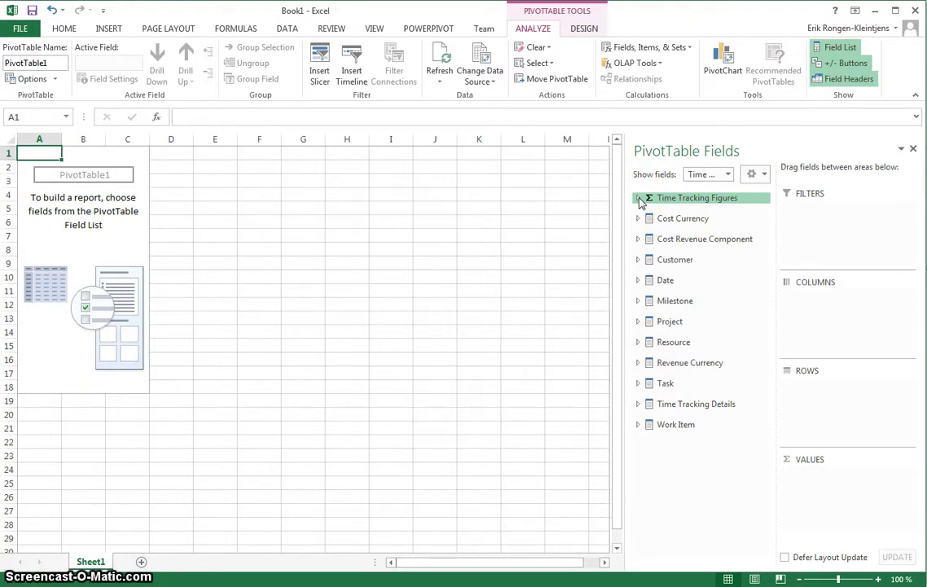
Add the Actual Effort - Time Tracking measure to the PivotTable values and collapse the Time Tracking Figures group.
{"action": "left_click", "coordinate": [638, 199]}
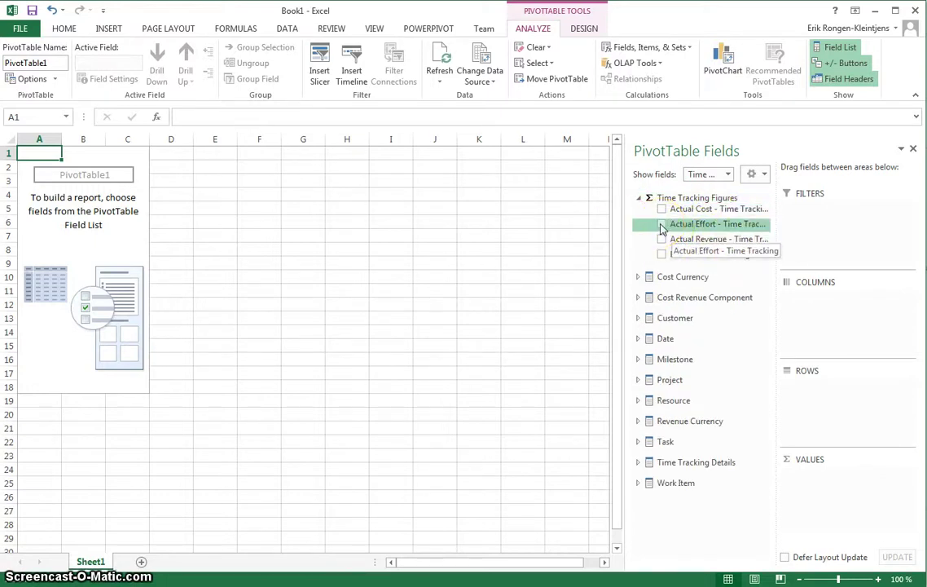
{"action": "left_click", "coordinate": [662, 225]}
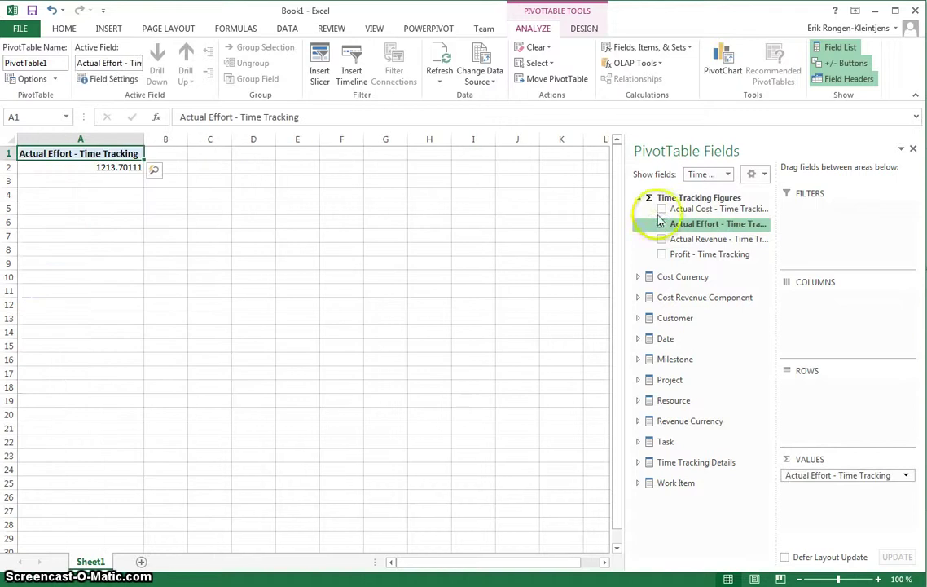
{"action": "left_click", "coordinate": [639, 198]}
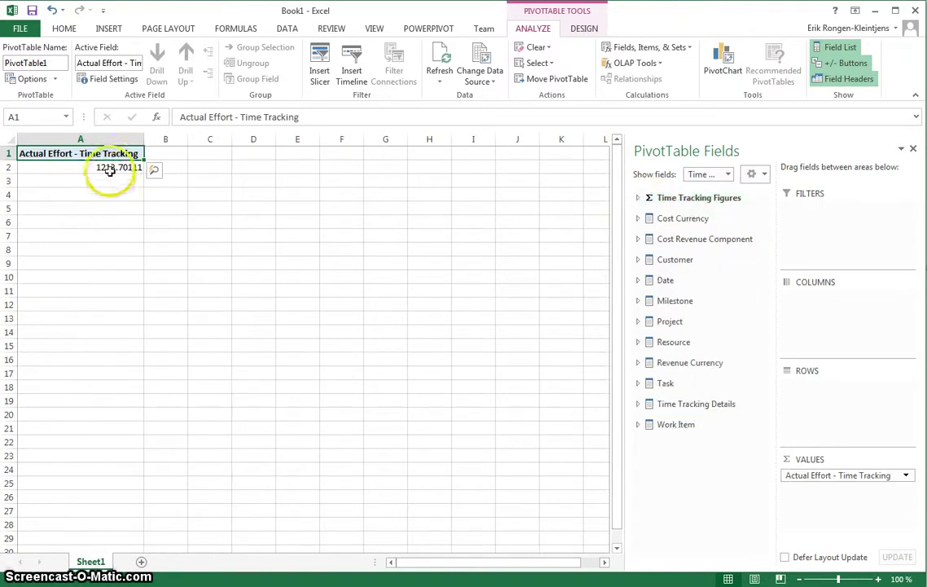
Format the Actual Effort - Time Tracking values as numbers with two decimal places.
{"action": "left_click", "coordinate": [110, 167]}
{"action": "right_click", "coordinate": [111, 167]}
{"action": "left_click", "coordinate": [163, 211]}
{"action": "left_click", "coordinate": [15, 119]}
{"action": "left_click", "coordinate": [246, 346]}
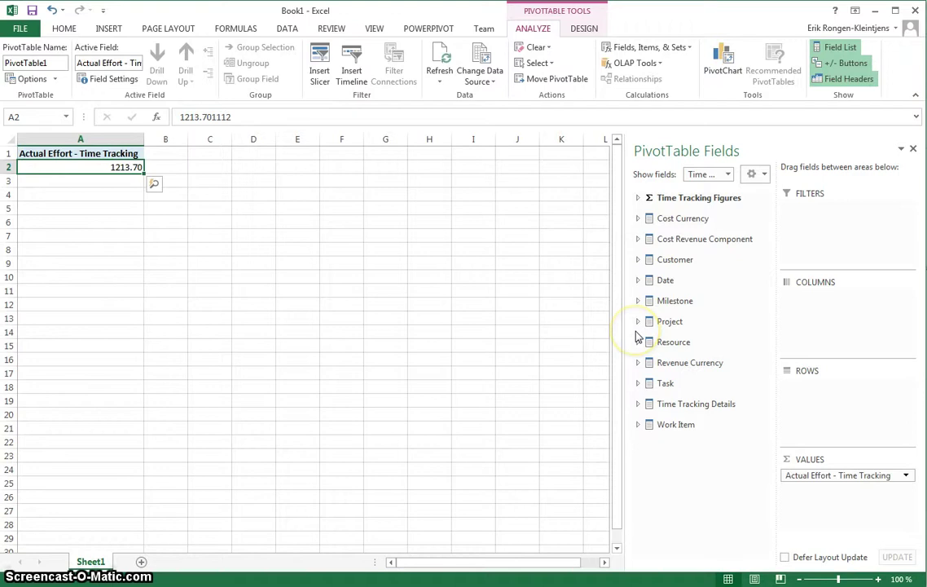
Add Manager from the General folder of Work Item to the PivotTable rows, and collapse the Work Item group.
{"action": "left_click", "coordinate": [638, 426]}
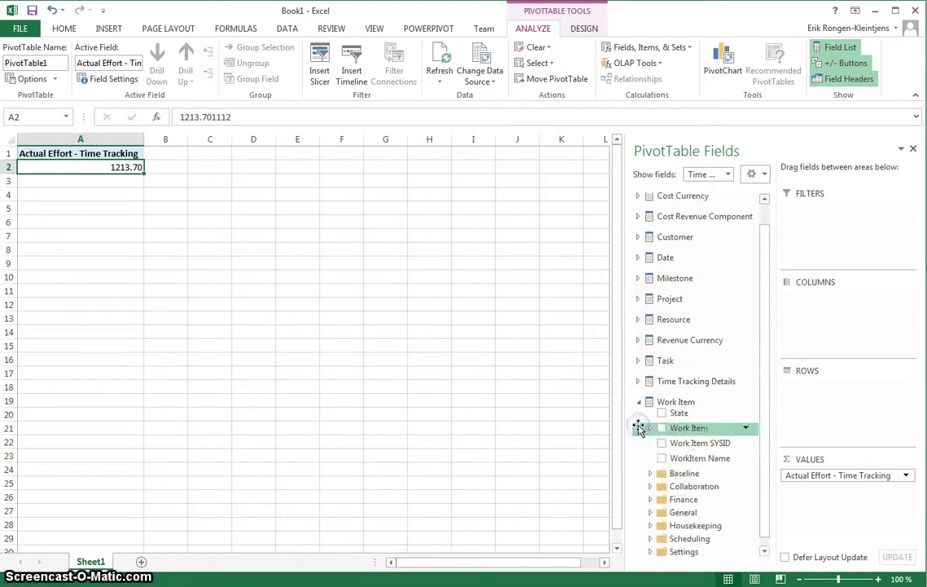
{"action": "left_click", "coordinate": [650, 513]}
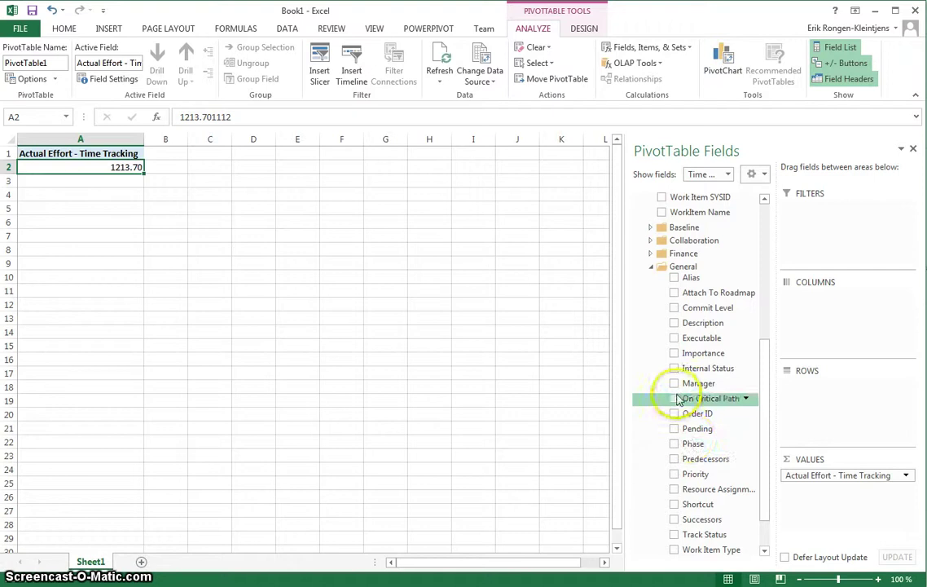
{"action": "left_click", "coordinate": [674, 385]}
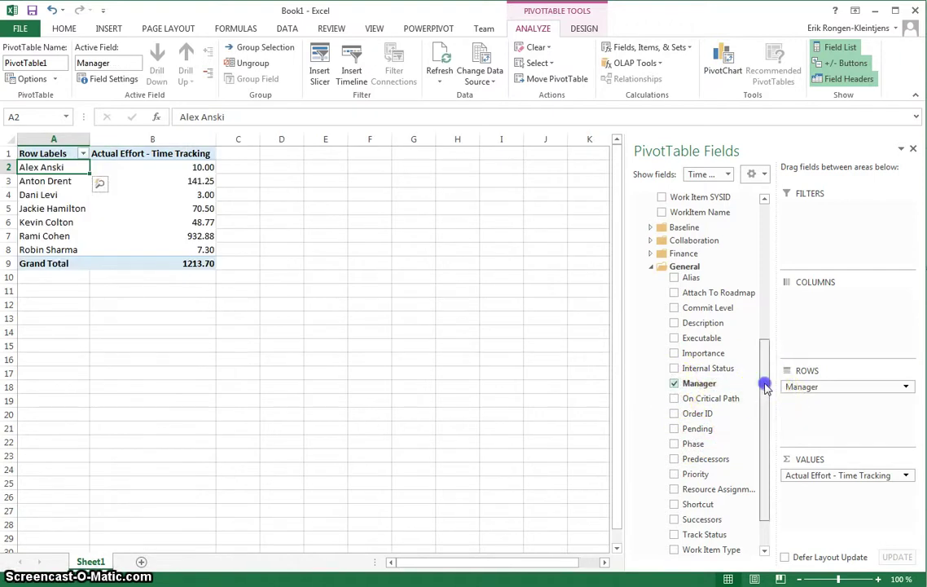
{"action": "left_click_drag", "start_coordinate": [766, 386], "coordinate": [733, 347]}
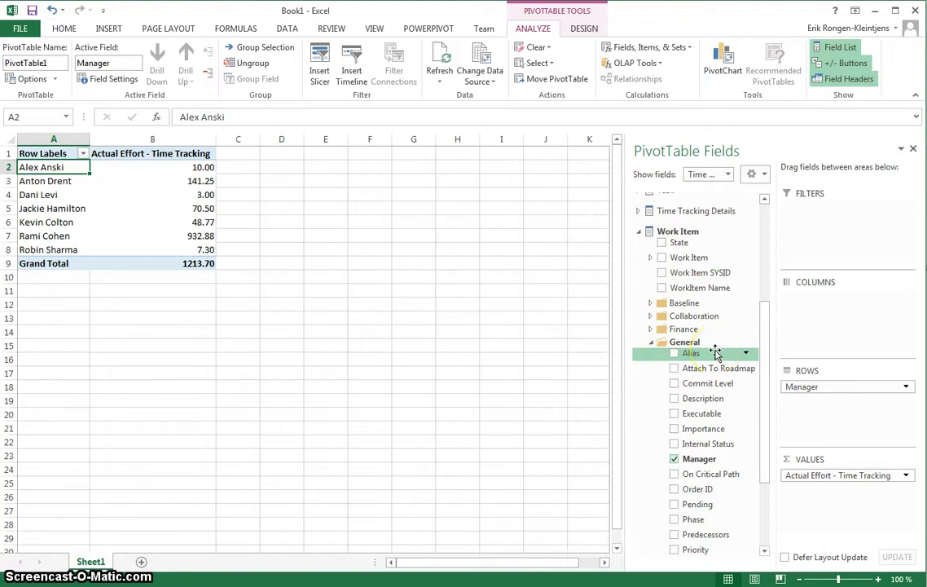
{"action": "left_click", "coordinate": [651, 343]}
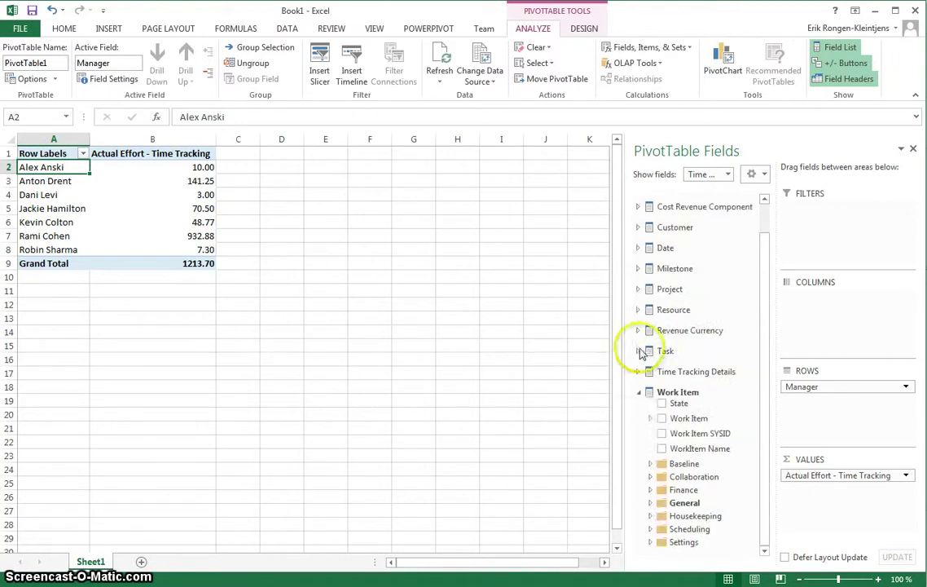
{"action": "left_click", "coordinate": [640, 394]}
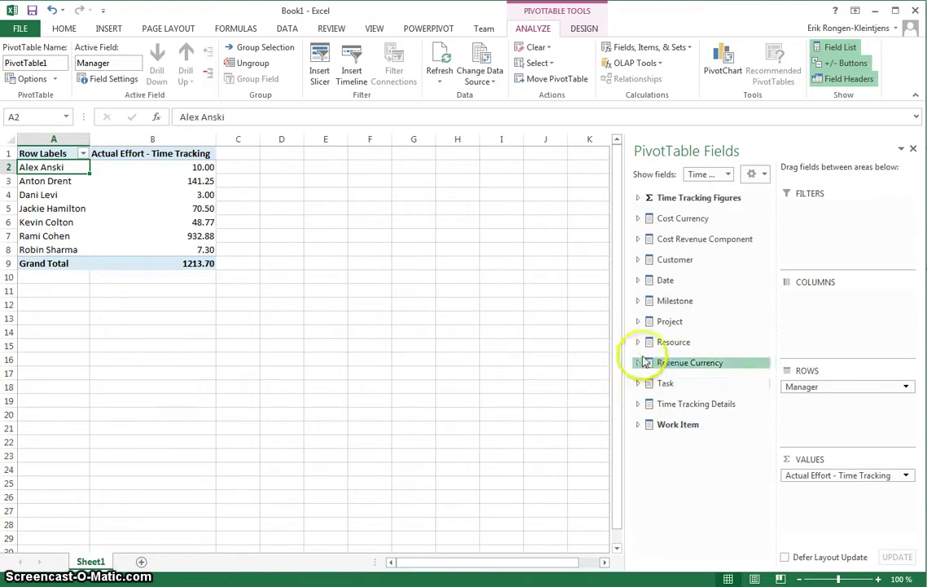
Add Project Type from the General folder of Project as a second row field, and collapse the Project group.
{"action": "left_click", "coordinate": [638, 322]}
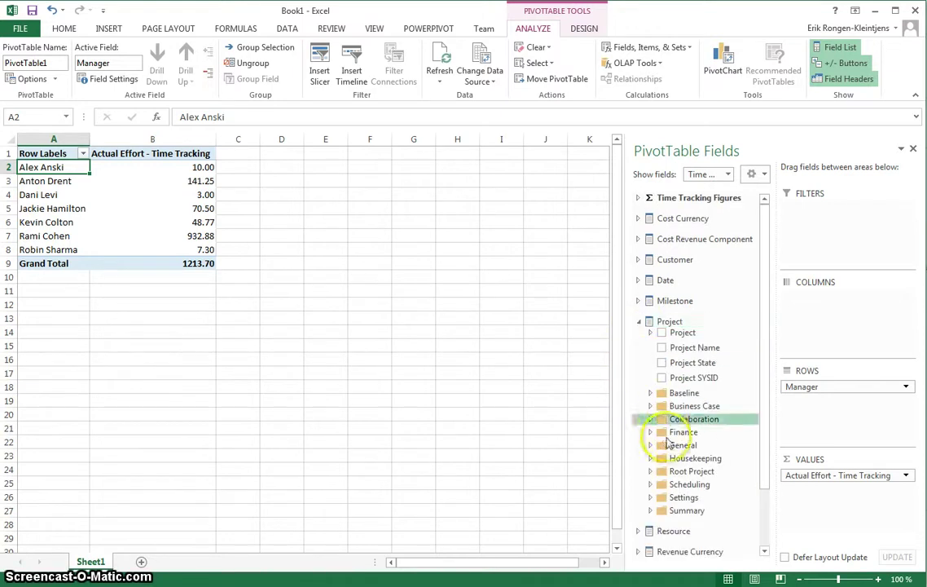
{"action": "left_click", "coordinate": [650, 445]}
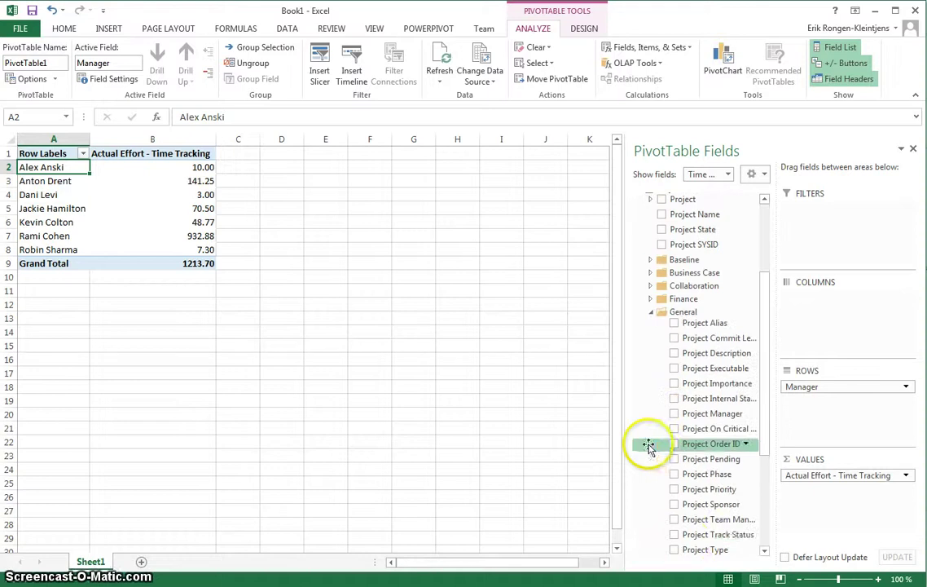
{"action": "left_click", "coordinate": [675, 551]}
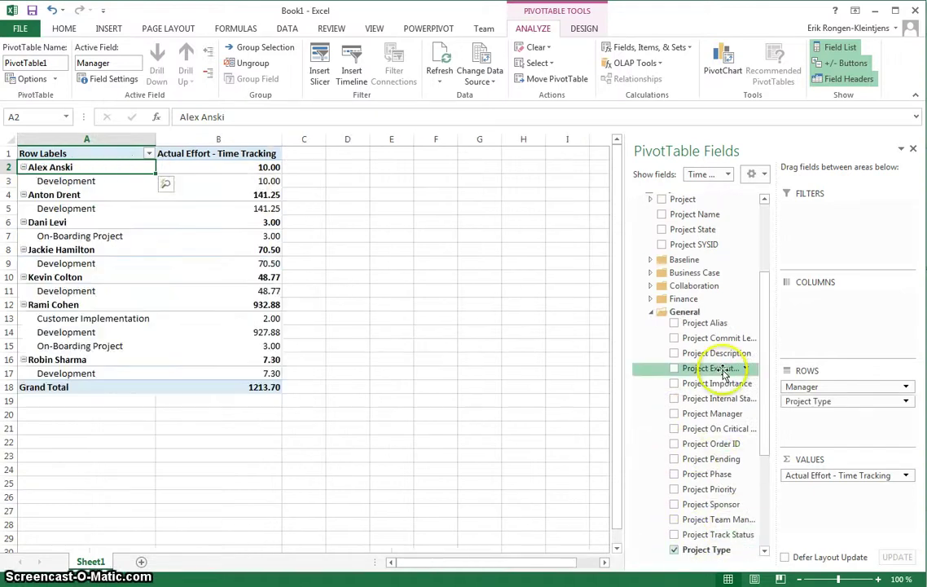
{"action": "left_click", "coordinate": [650, 311]}
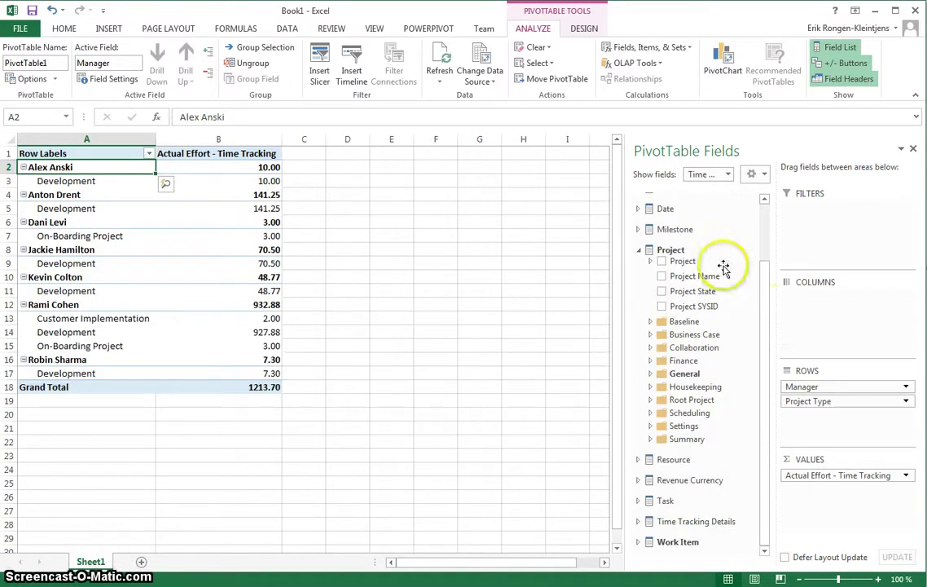
{"action": "left_click", "coordinate": [640, 251]}
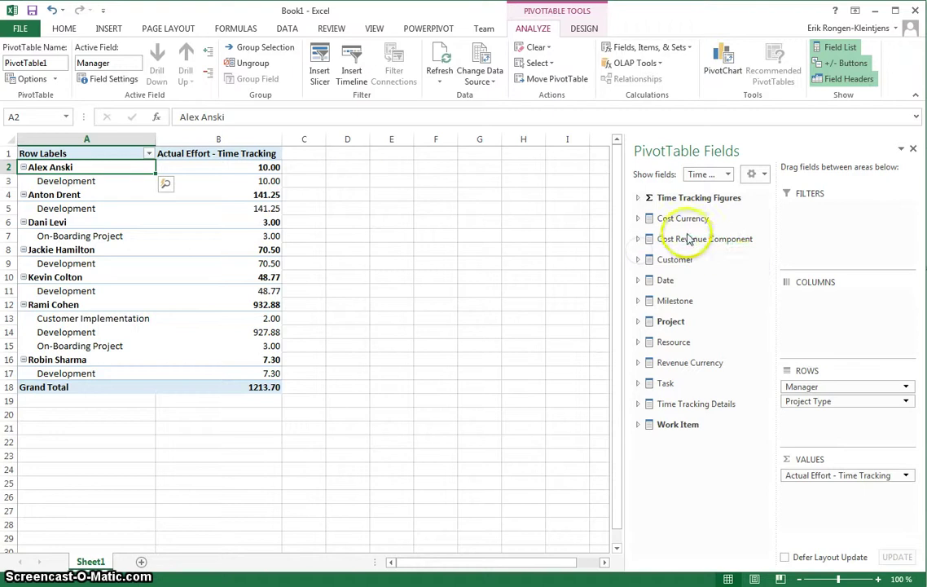
Add Fiscal Year and Fiscal Year Qtr from the fiscal date fields as PivotTable columns, and close the field list.
{"action": "left_click", "coordinate": [640, 279]}
{"action": "left_click", "coordinate": [651, 394]}
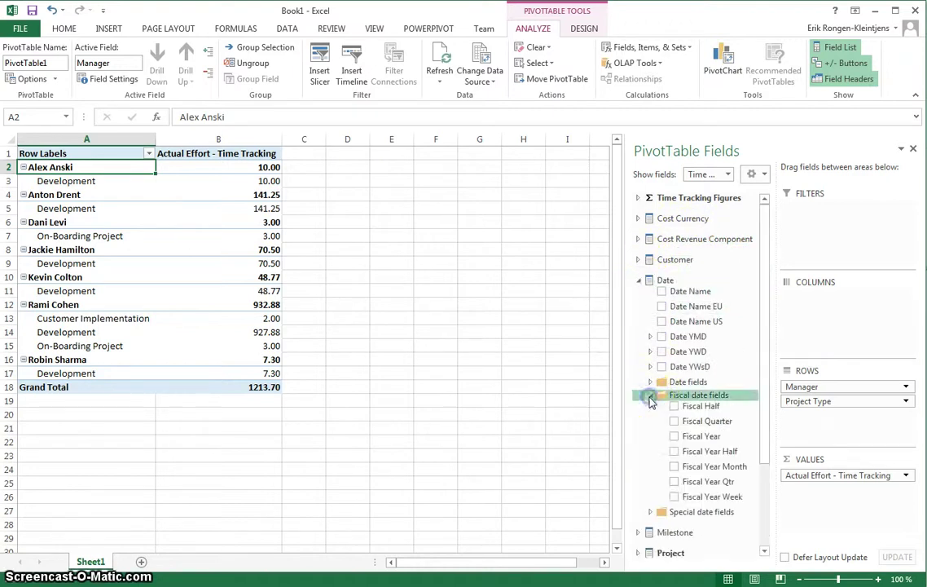
{"action": "left_click", "coordinate": [674, 437]}
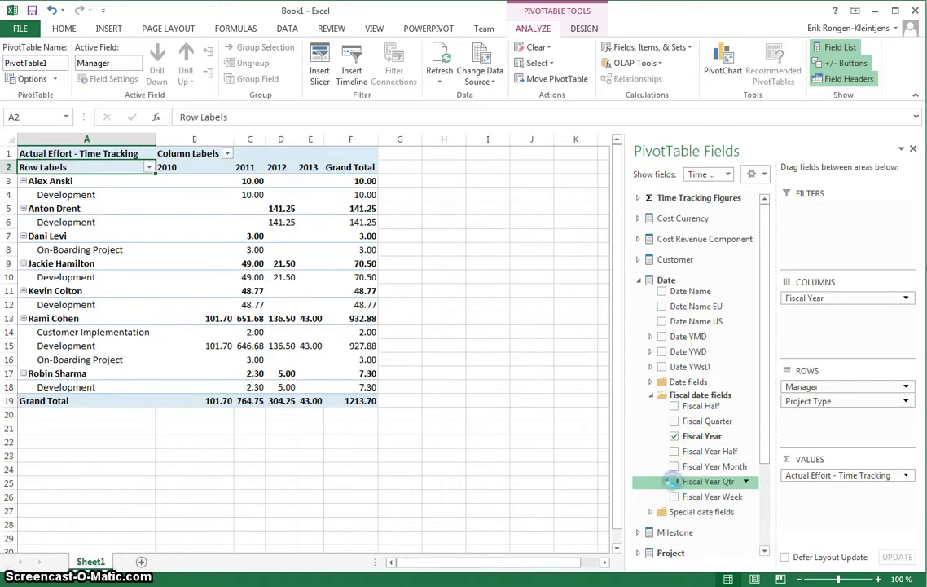
{"action": "left_click", "coordinate": [674, 482]}
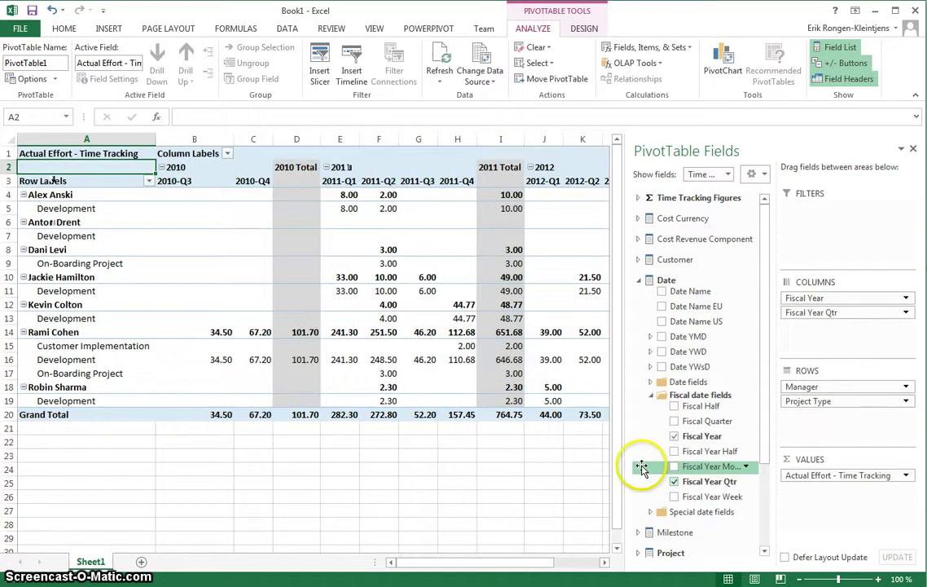
{"action": "left_click", "coordinate": [914, 152]}
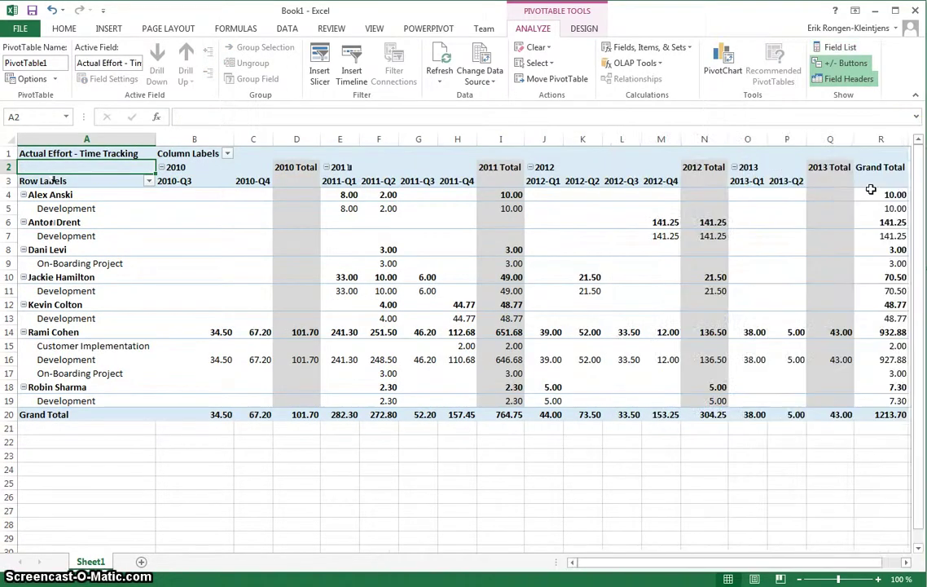